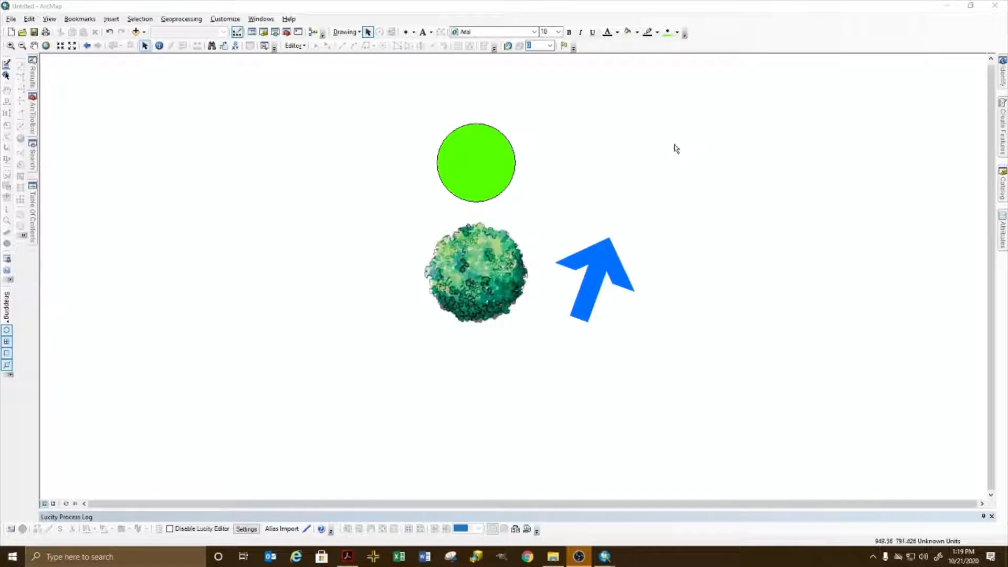
# - Delete the green circle, tree and blue arrow graphics from the map
pyautogui.moveTo(682, 116); pyautogui.dragTo(323, 445)
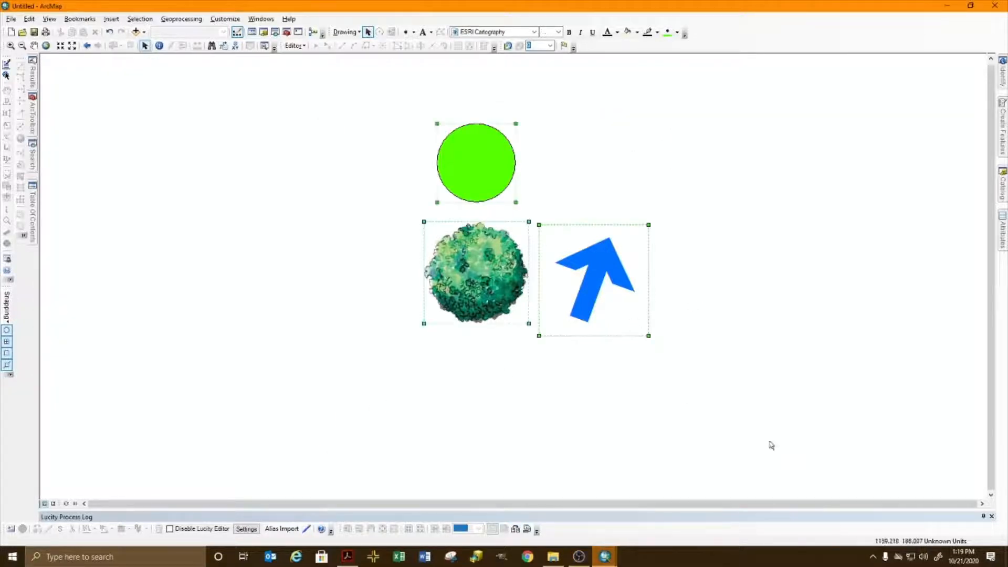
pyautogui.press('Delete')
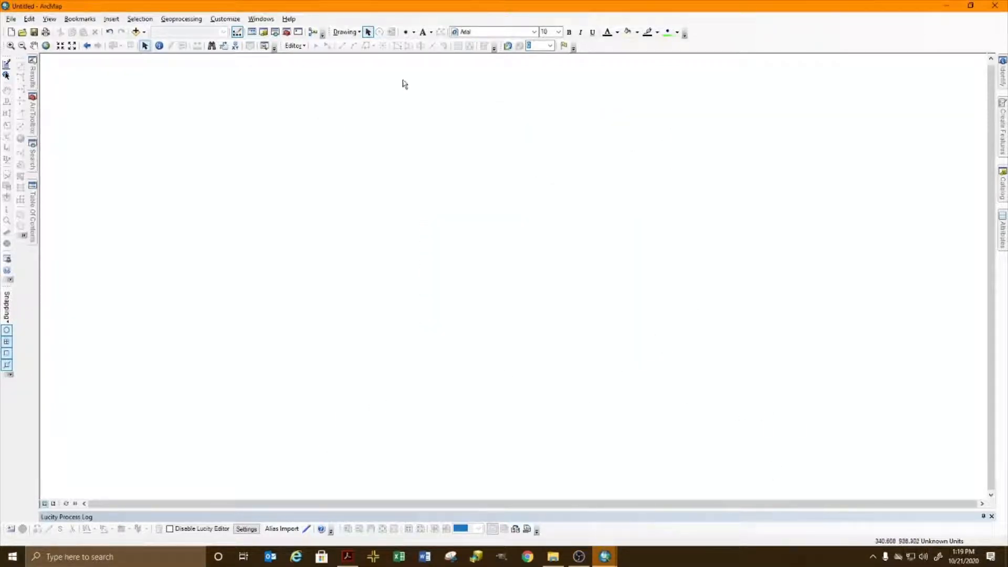
# - Place a marker graphic near the middle of the empty map and enlarge it to about size 59
pyautogui.click(414, 33)
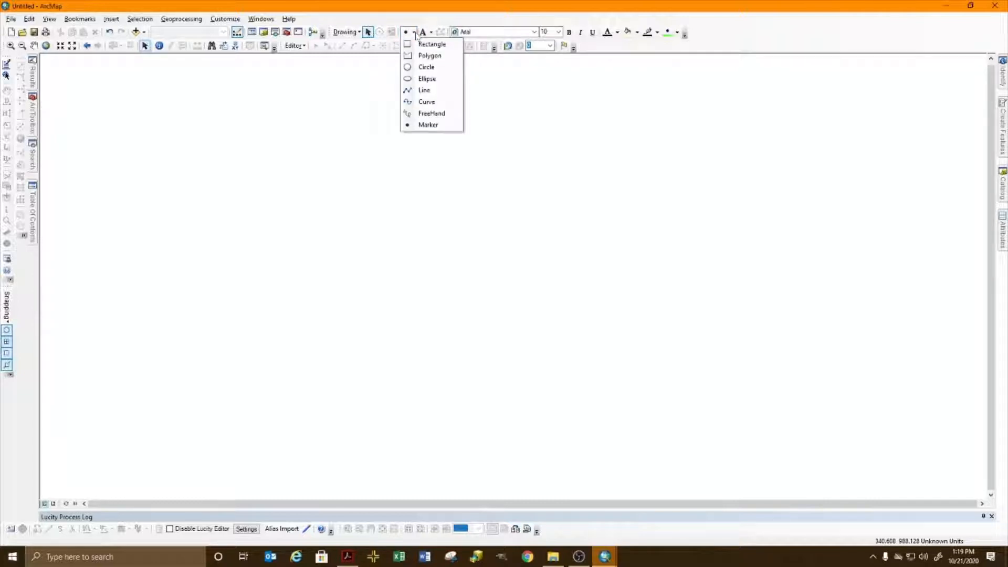
pyautogui.click(436, 125)
pyautogui.click(489, 227)
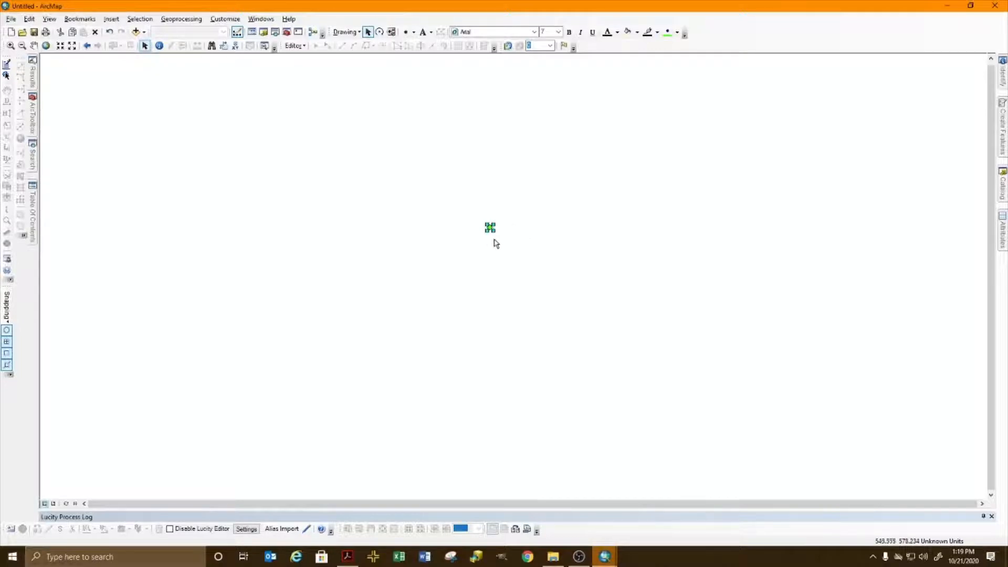
pyautogui.moveTo(490, 228); pyautogui.dragTo(523, 274)
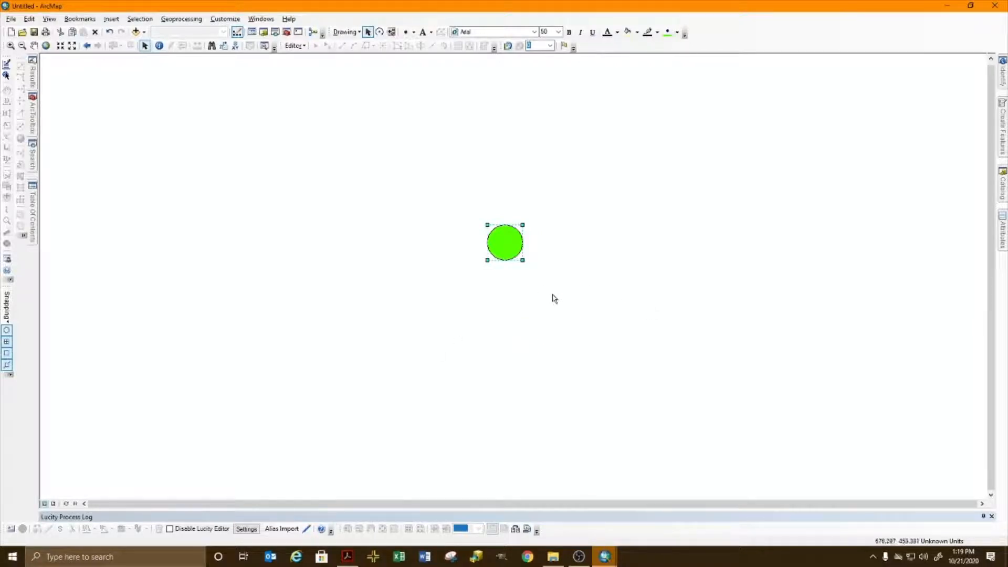
pyautogui.moveTo(523, 260); pyautogui.dragTo(496, 235)
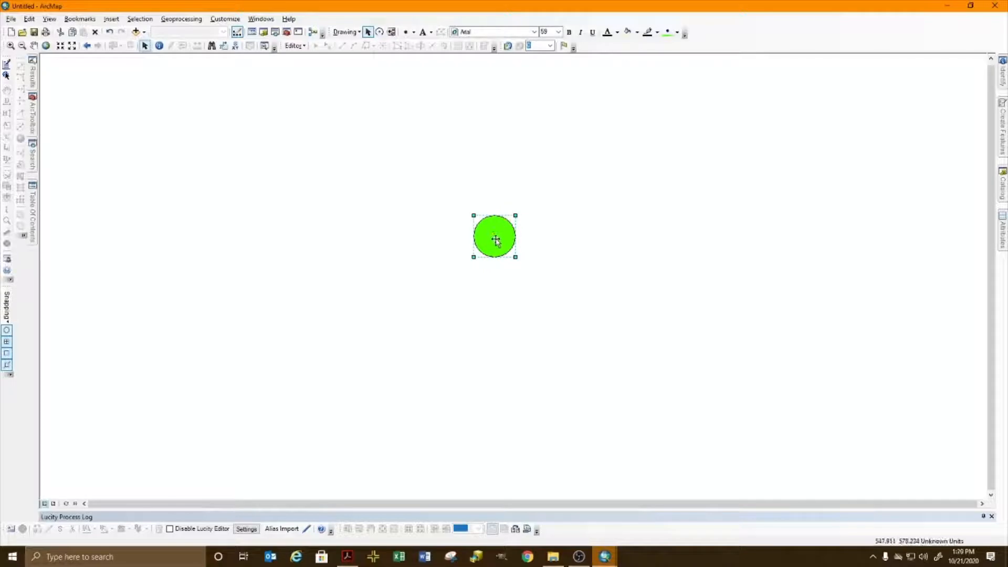
# - Change the green marker's symbol to Tree-1 in its properties
pyautogui.rightClick(497, 239)
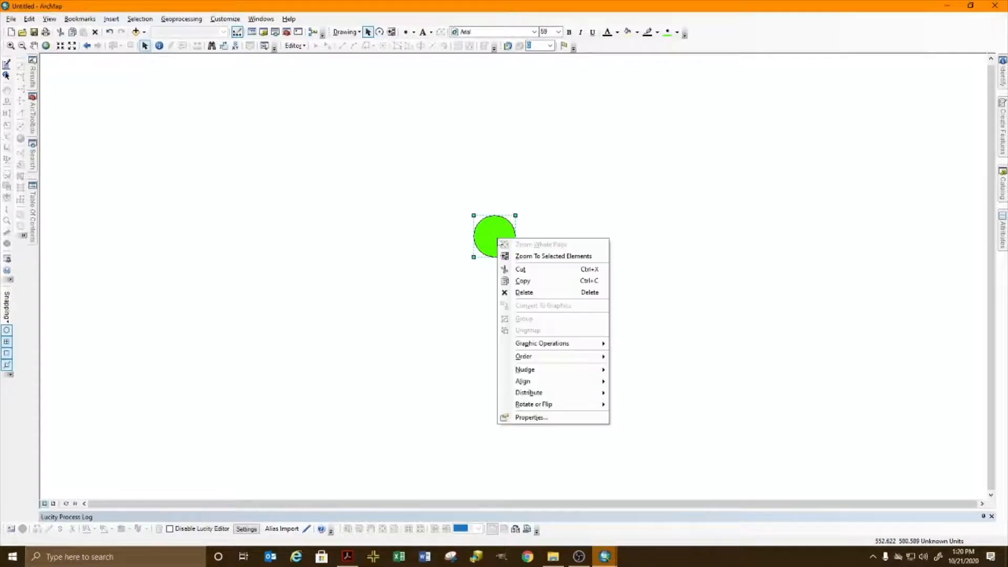
pyautogui.click(566, 419)
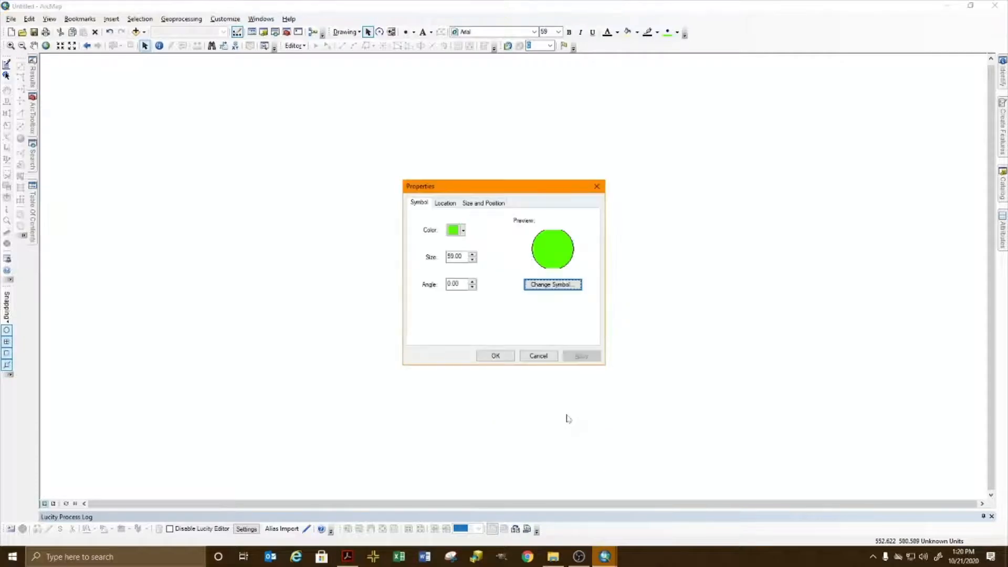
pyautogui.moveTo(533, 189); pyautogui.dragTo(537, 185)
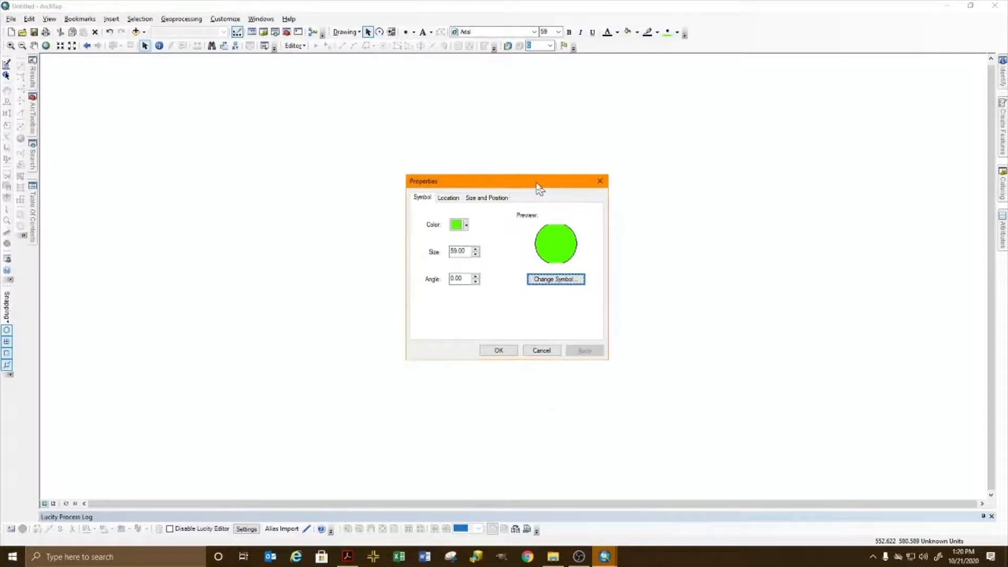
pyautogui.click(564, 282)
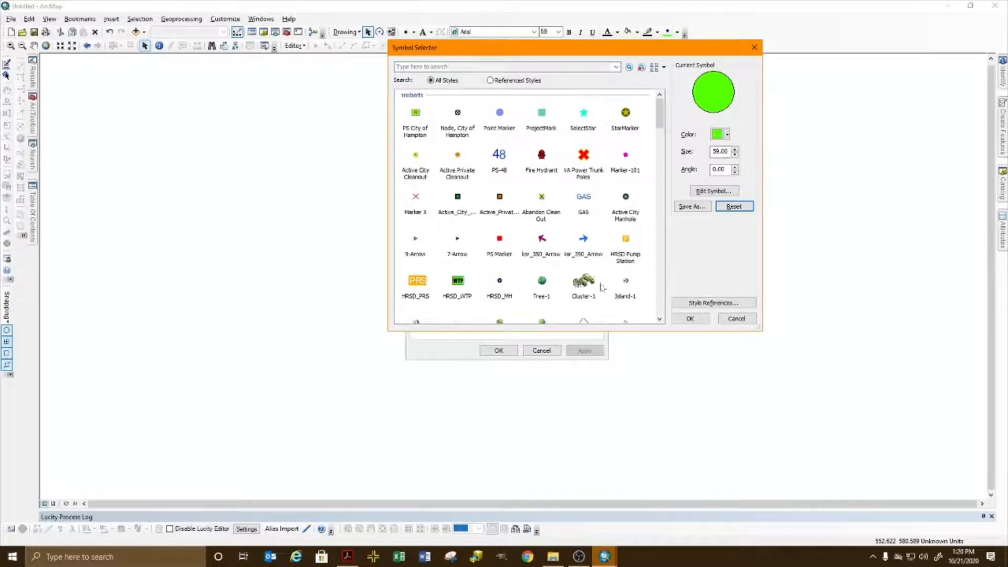
pyautogui.click(543, 284)
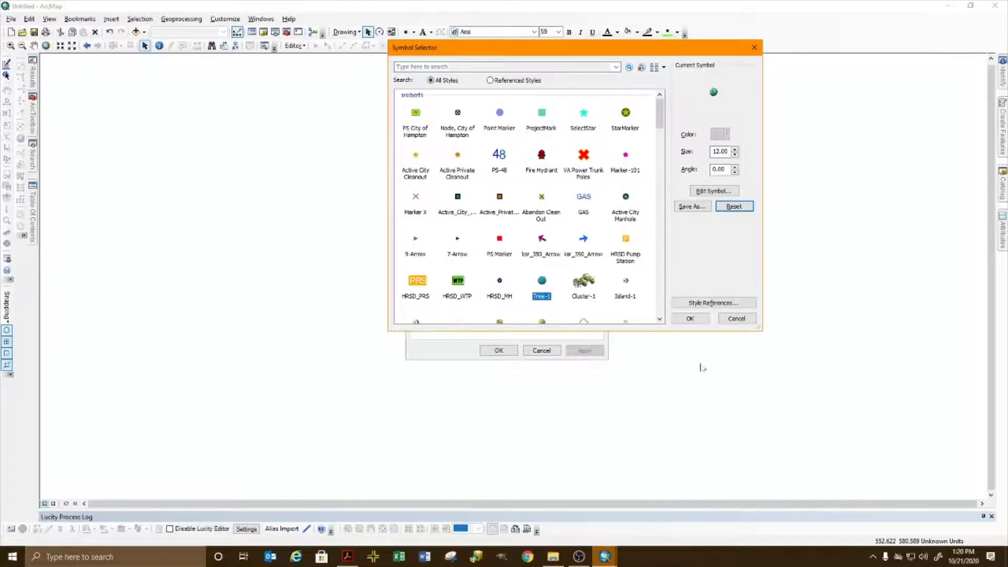
pyautogui.click(691, 320)
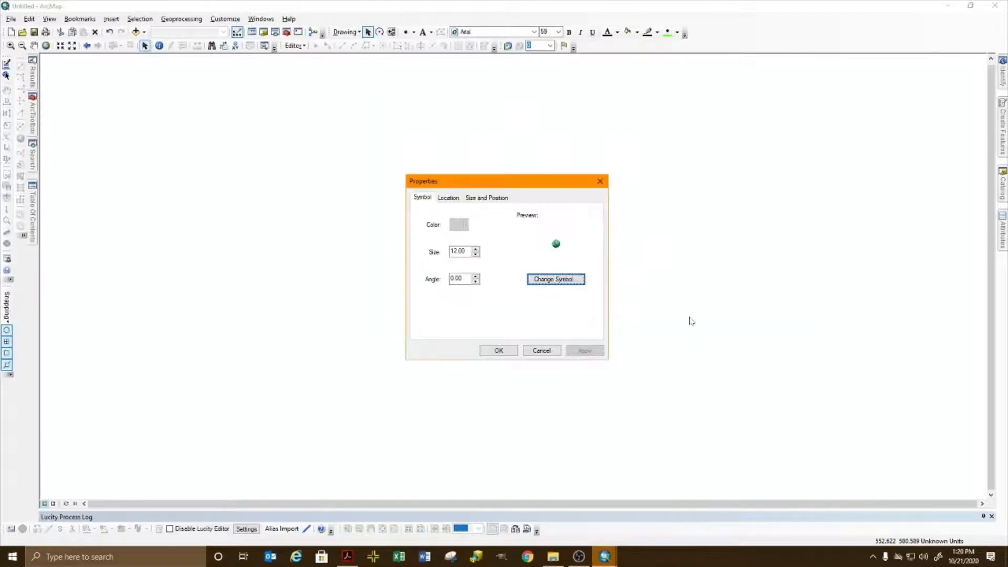
pyautogui.click(498, 350)
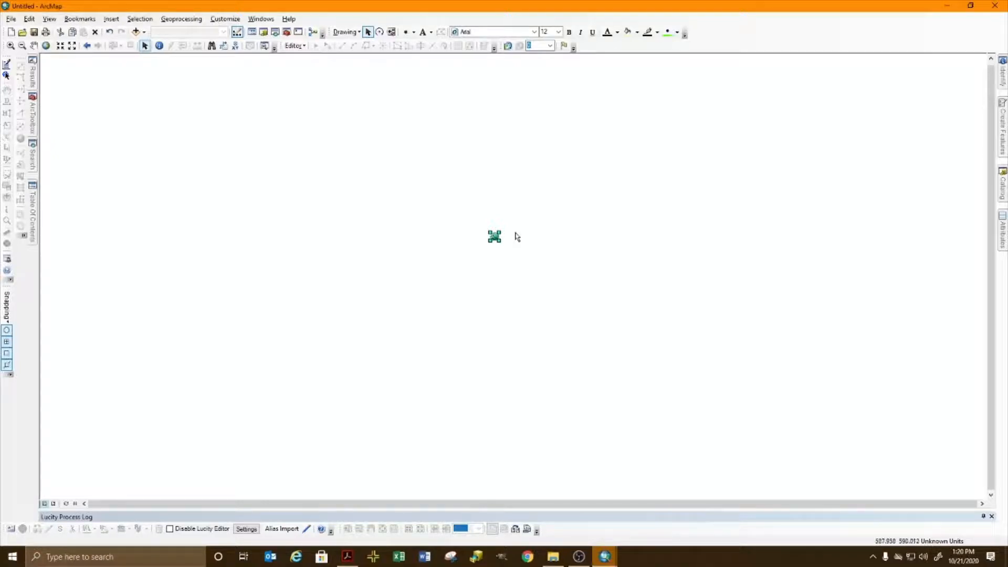
# - Enlarge the tree graphic to about size 123 and shift it slightly to the left
pyautogui.click(484, 257)
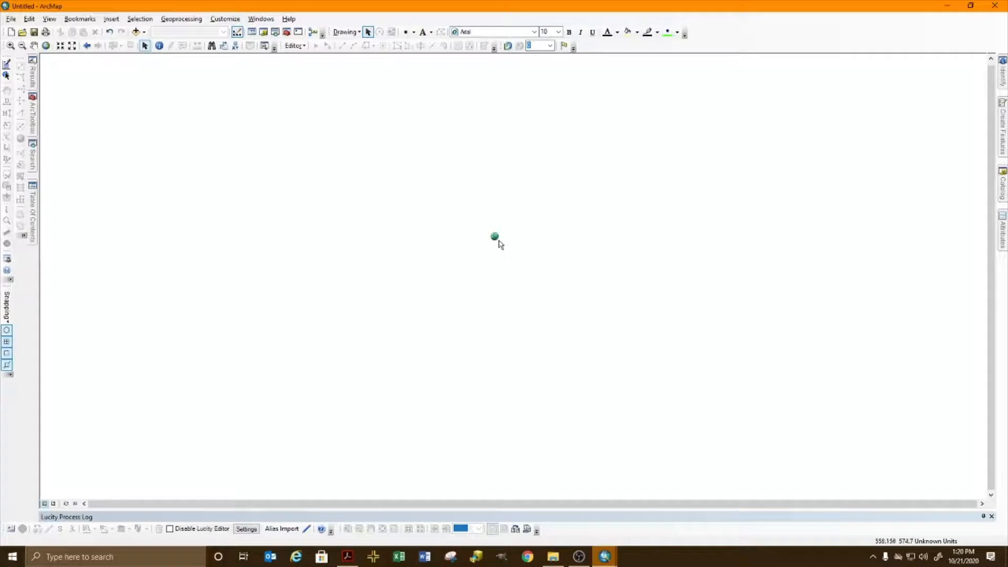
pyautogui.click(497, 240)
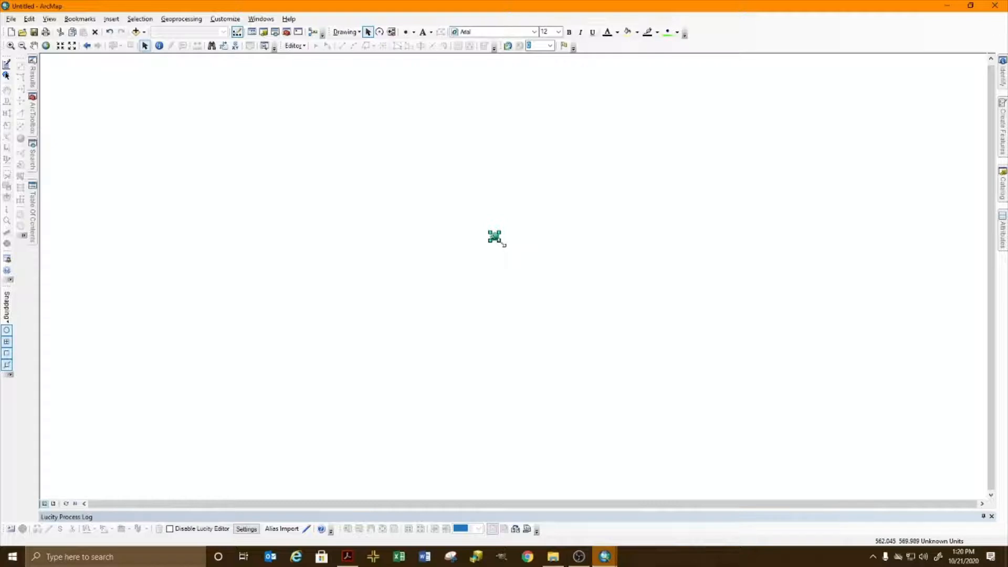
pyautogui.moveTo(503, 245); pyautogui.dragTo(581, 339)
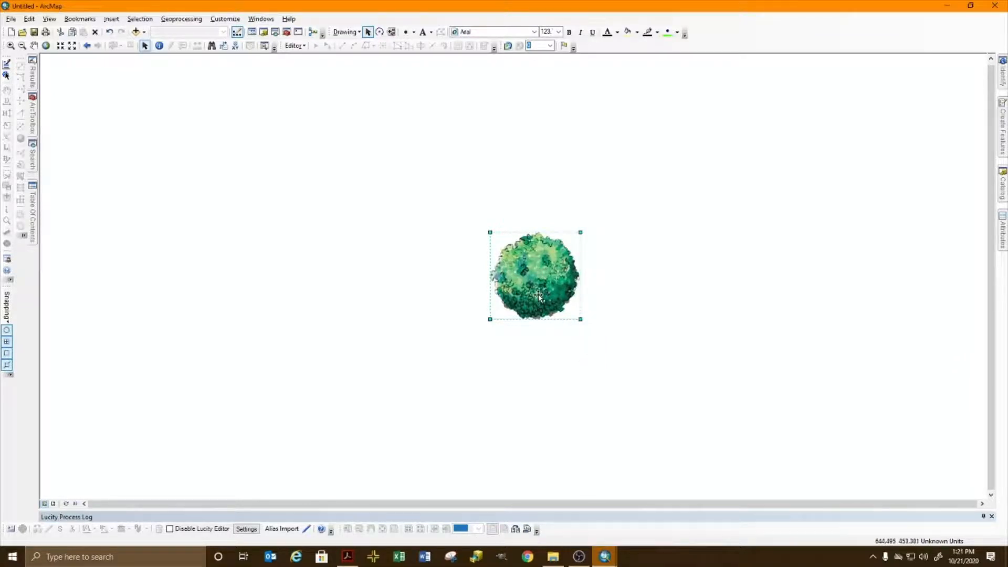
pyautogui.moveTo(542, 280); pyautogui.dragTo(505, 284)
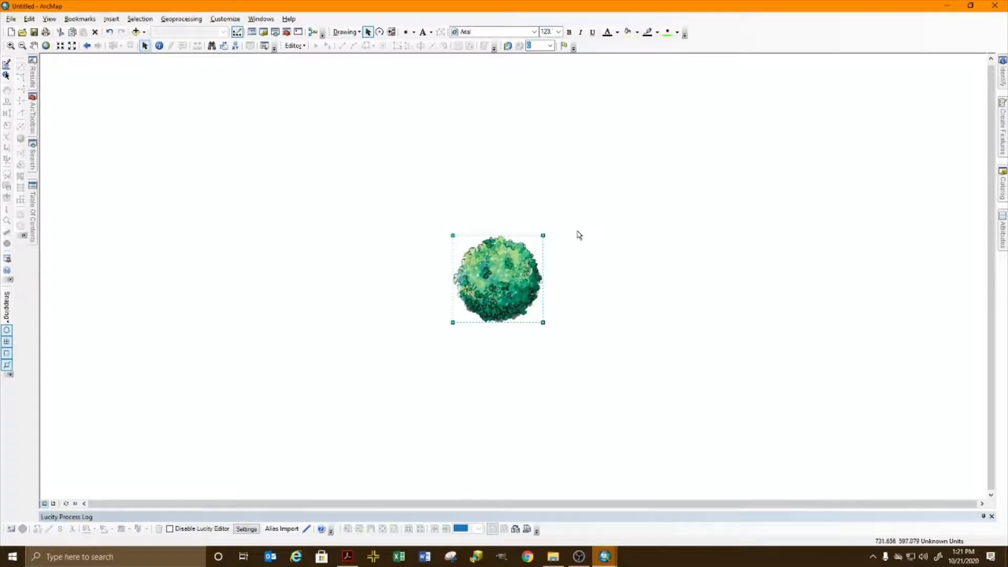
pyautogui.click(623, 212)
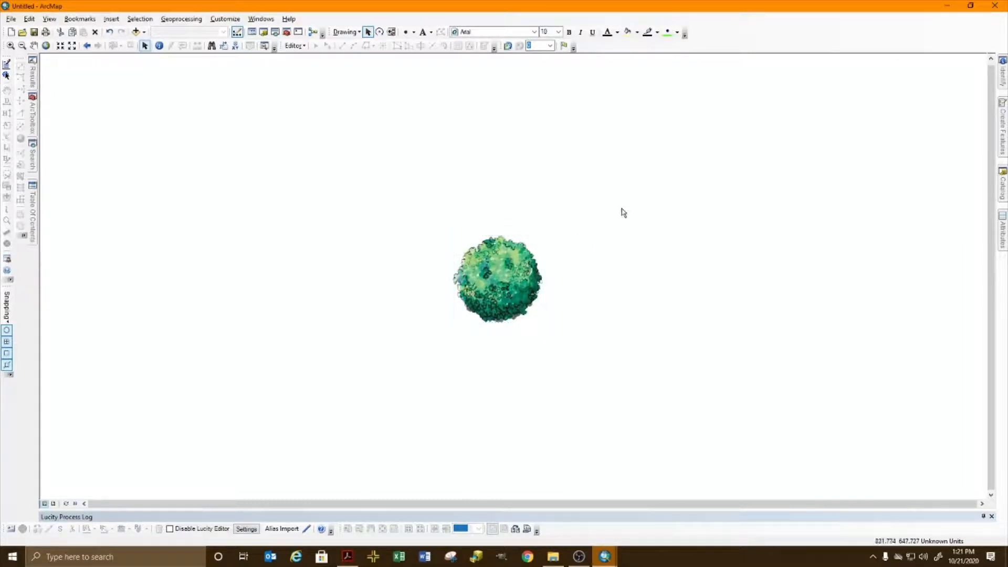
# - Place a second marker graphic on the map just above the tree
pyautogui.click(413, 33)
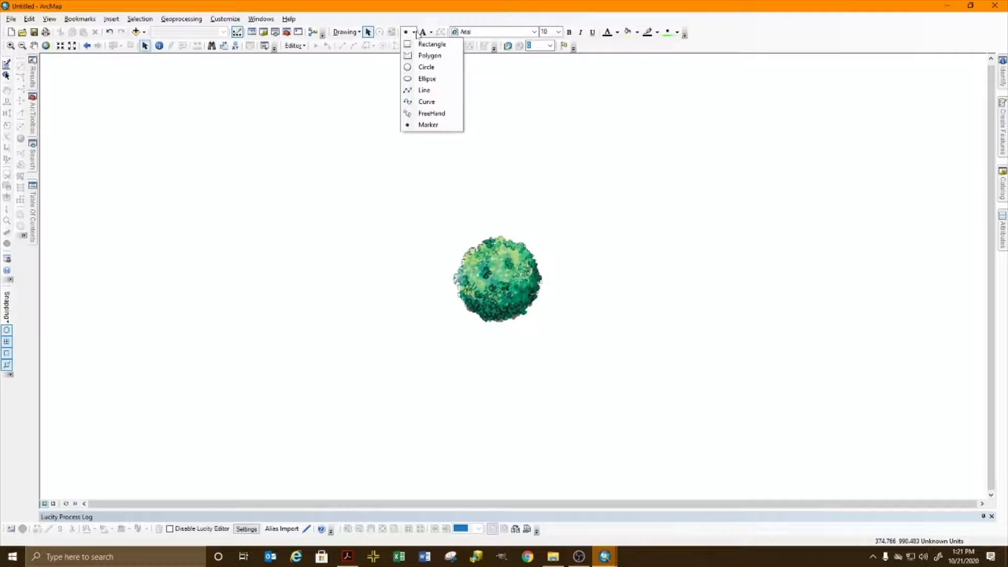
pyautogui.click(436, 124)
pyautogui.click(476, 171)
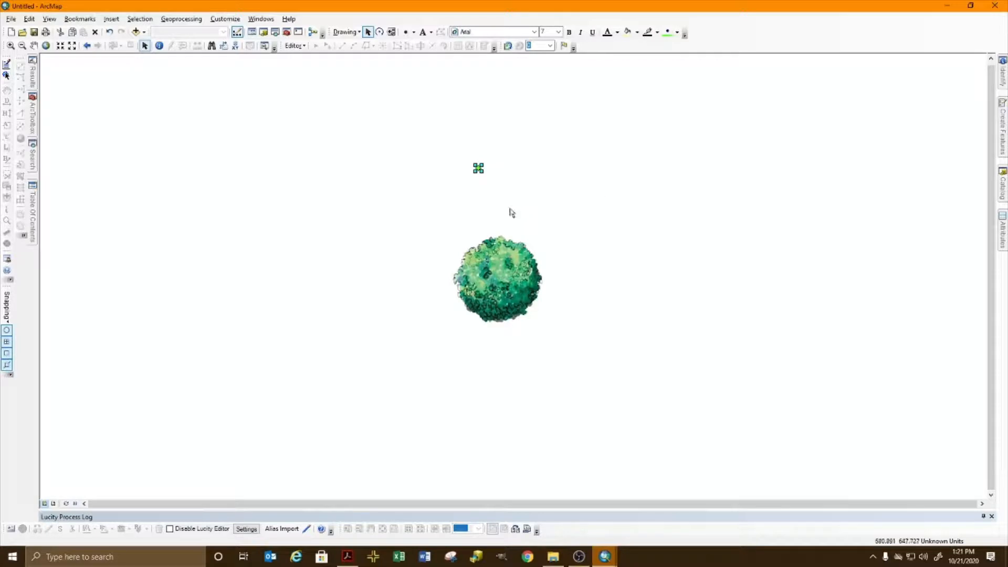
# - Change the new marker's symbol to Cluster-1 in its properties
pyautogui.rightClick(478, 170)
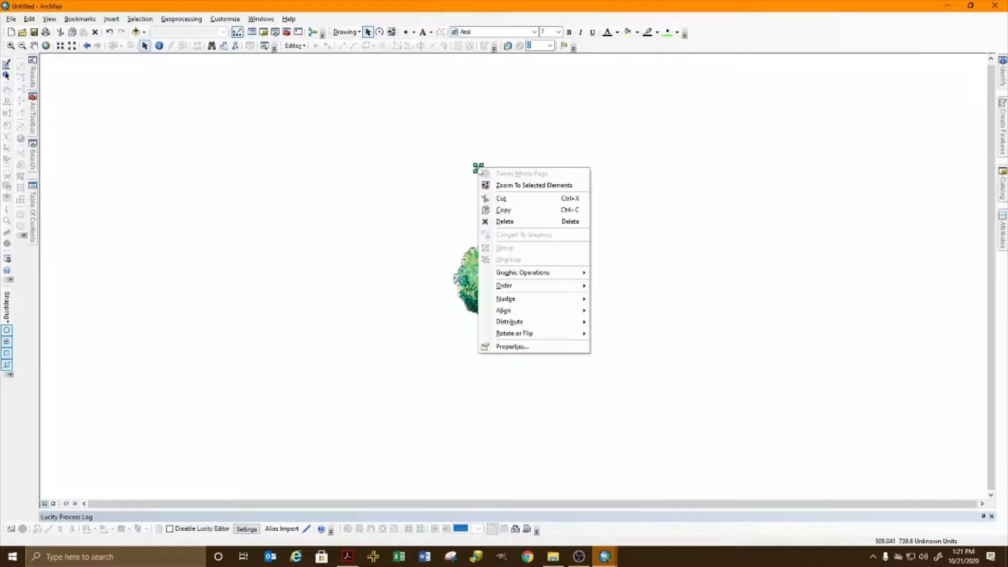
pyautogui.click(540, 346)
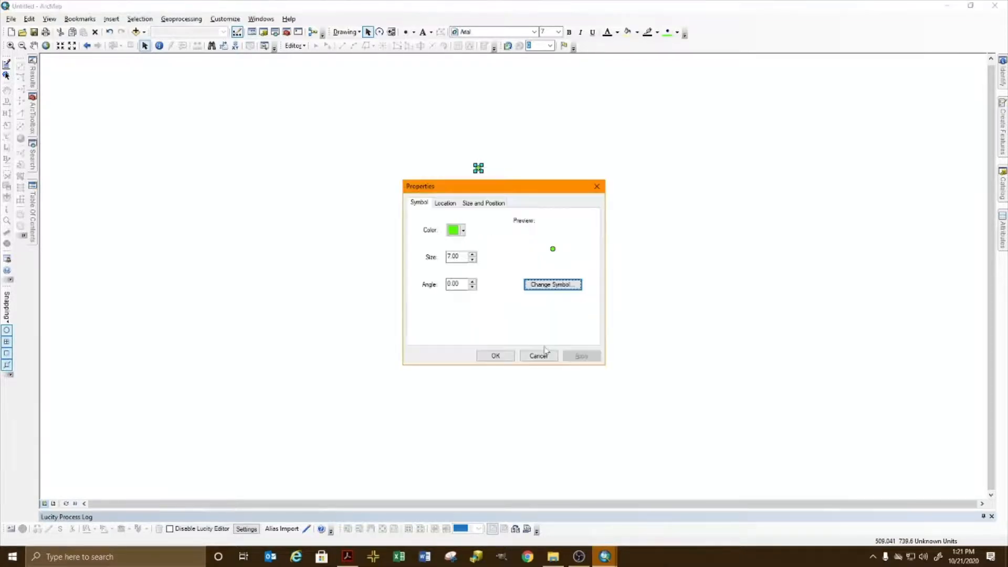
pyautogui.click(558, 286)
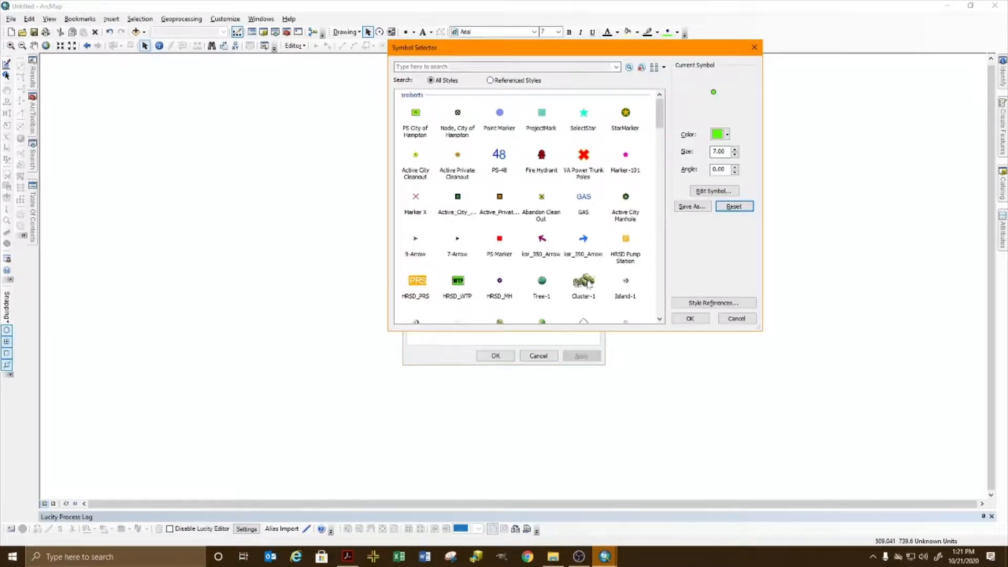
pyautogui.click(582, 284)
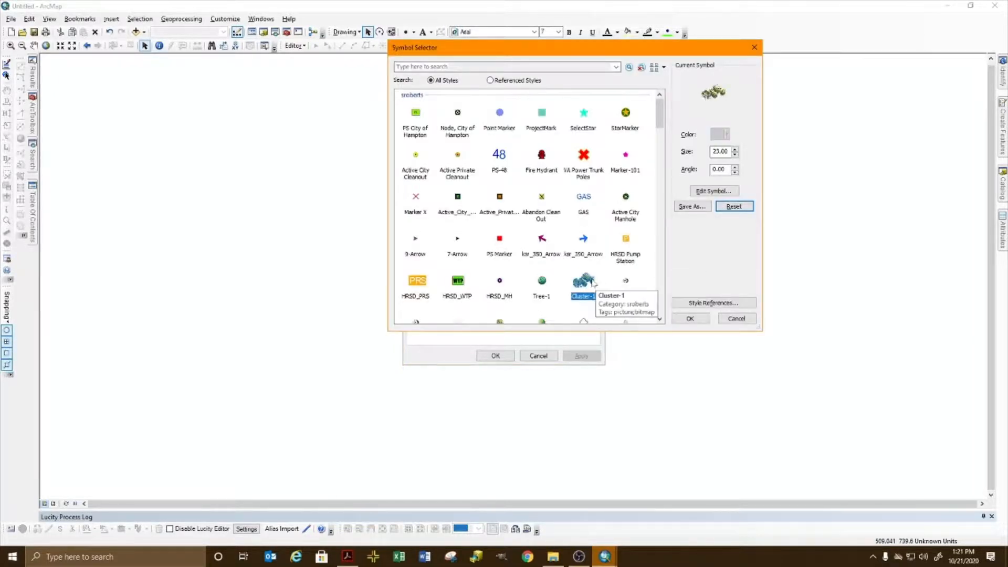
pyautogui.scroll(-3, 604, 281)
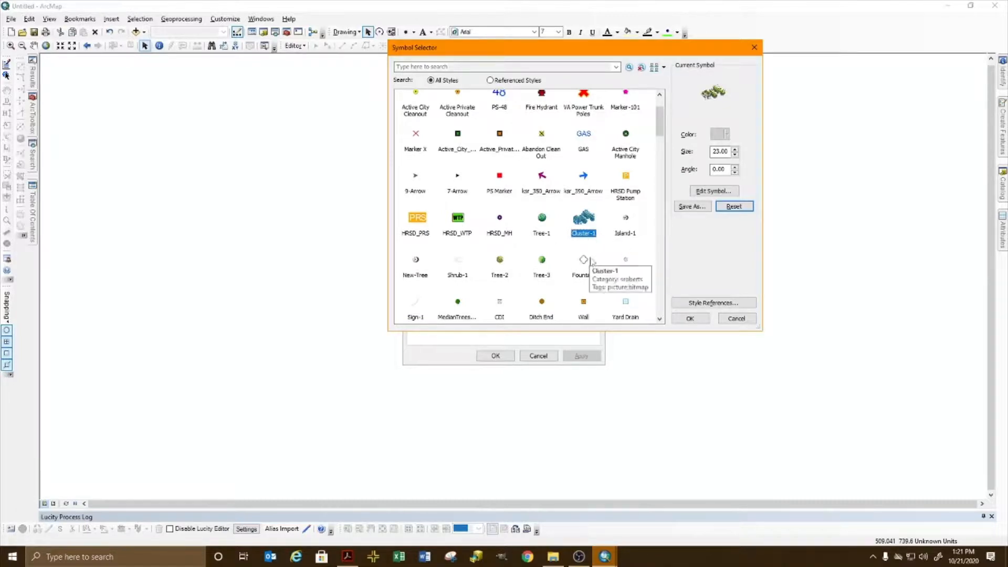
pyautogui.click(689, 318)
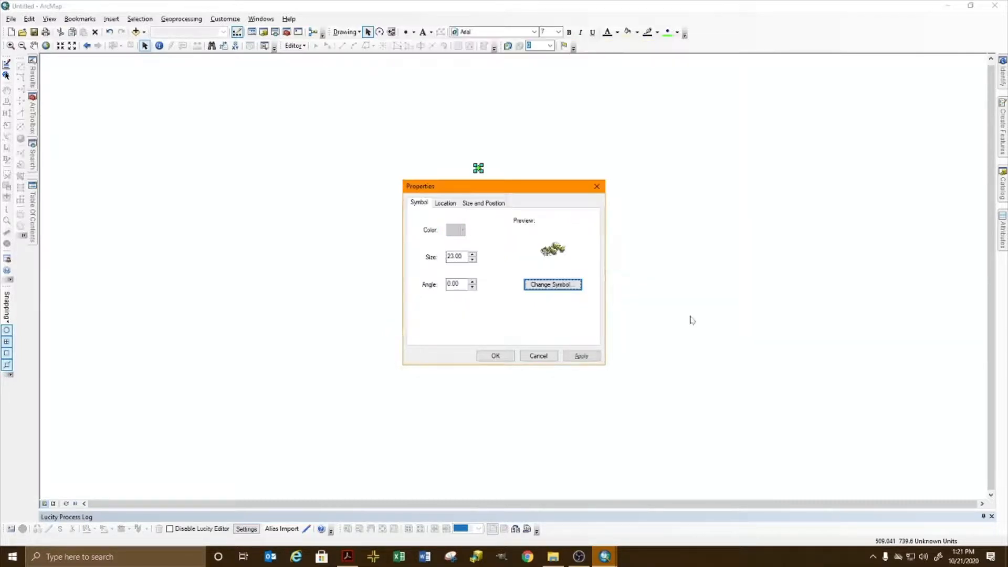
pyautogui.click(511, 356)
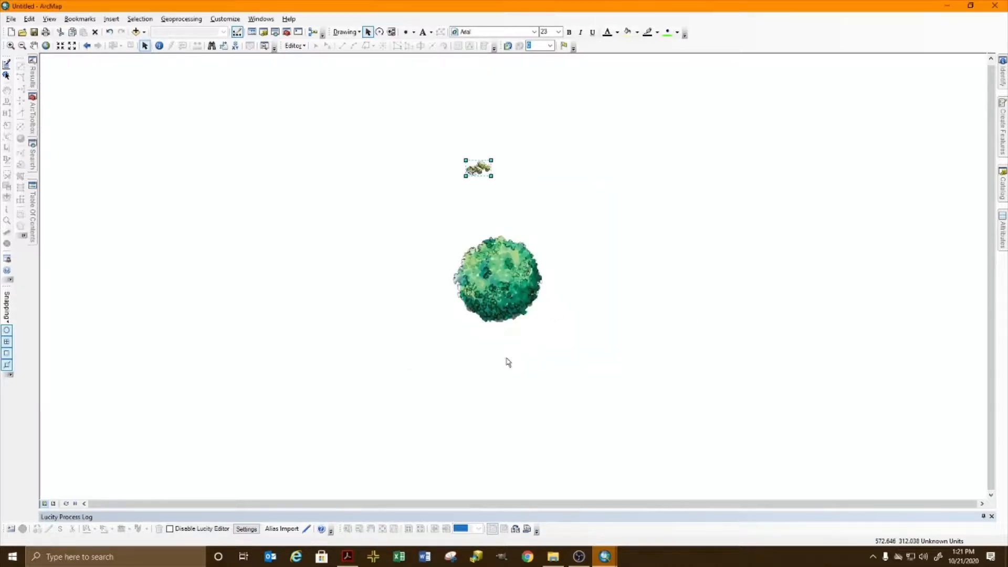
# - Enlarge the plant cluster to about size 127 and position it directly above the tree
pyautogui.moveTo(494, 179); pyautogui.dragTo(585, 237)
pyautogui.moveTo(533, 202); pyautogui.dragTo(506, 176)
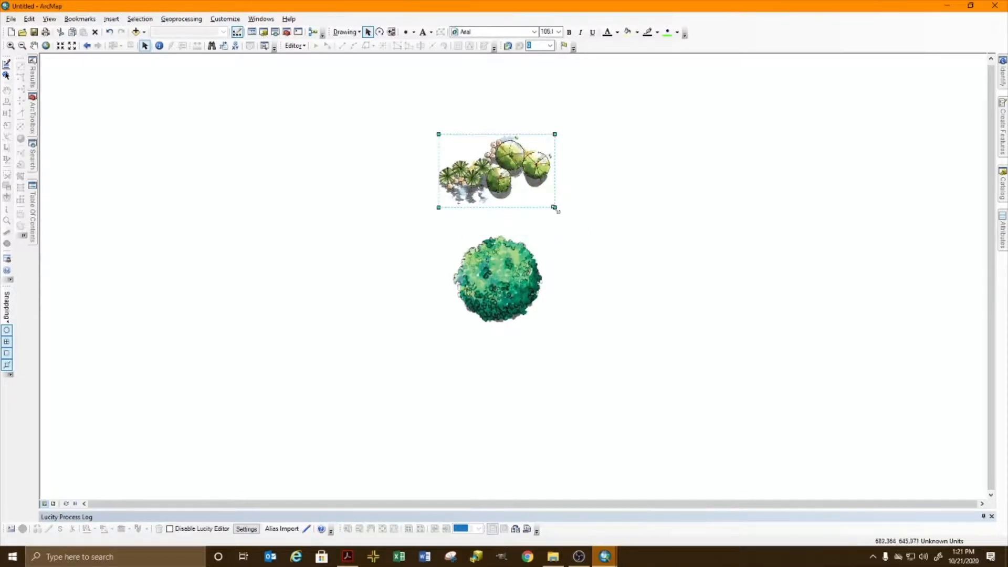
pyautogui.moveTo(555, 208); pyautogui.dragTo(580, 224)
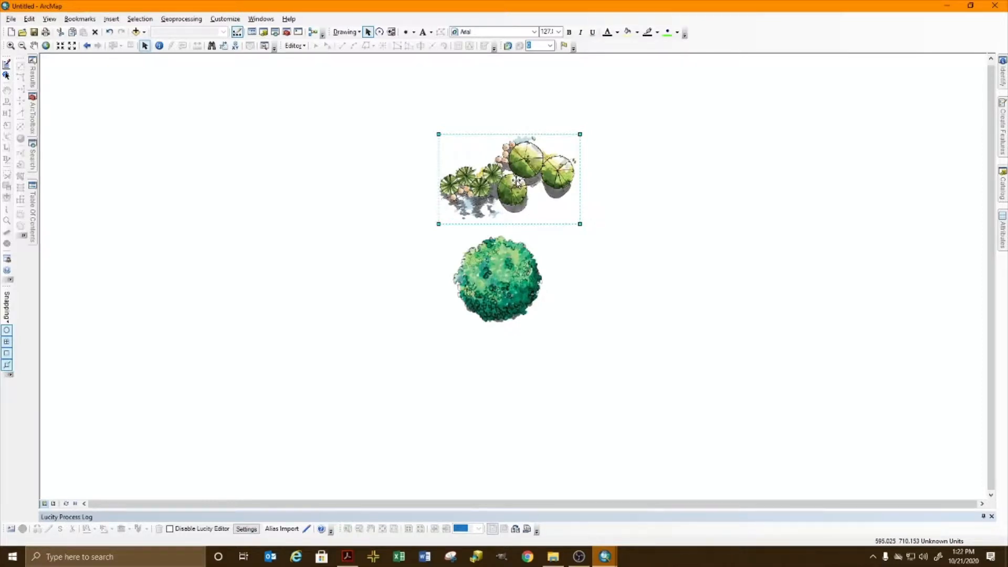
pyautogui.click(538, 120)
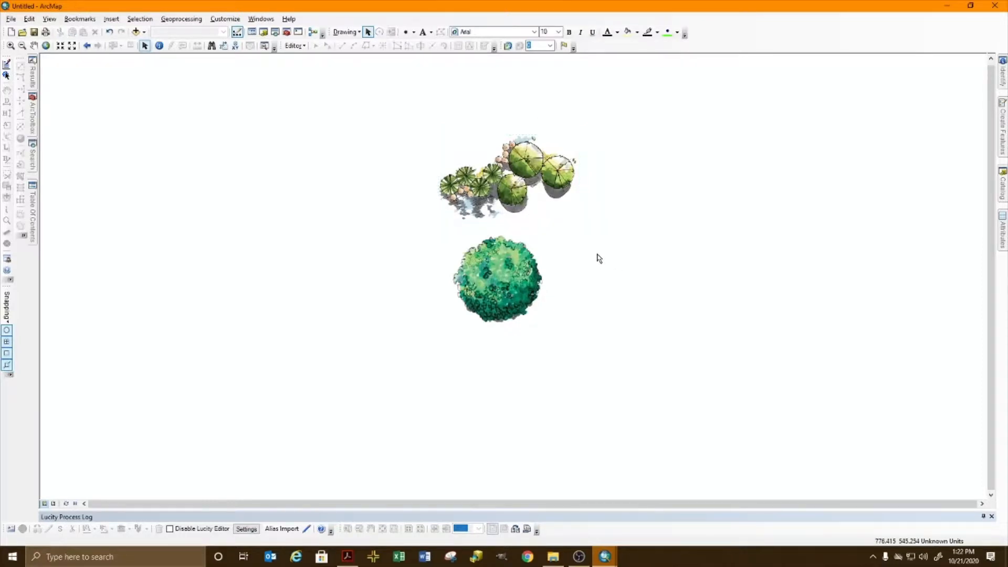
# - Move the tree graphic further left and shift the plant cluster to the right to spread them apart
pyautogui.moveTo(569, 244); pyautogui.dragTo(447, 329)
pyautogui.moveTo(500, 285); pyautogui.dragTo(384, 277)
pyautogui.moveTo(513, 184); pyautogui.dragTo(568, 194)
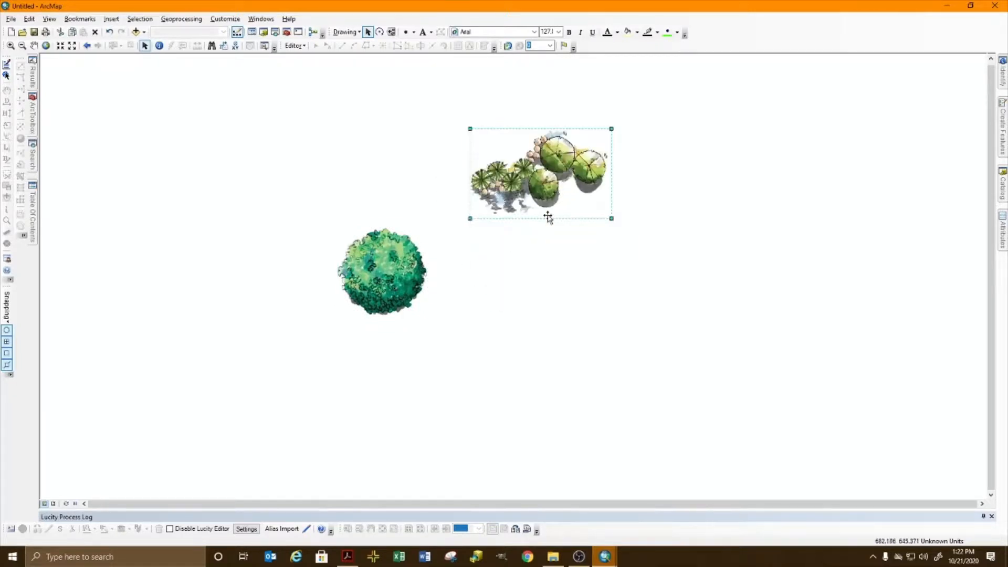
pyautogui.click(383, 279)
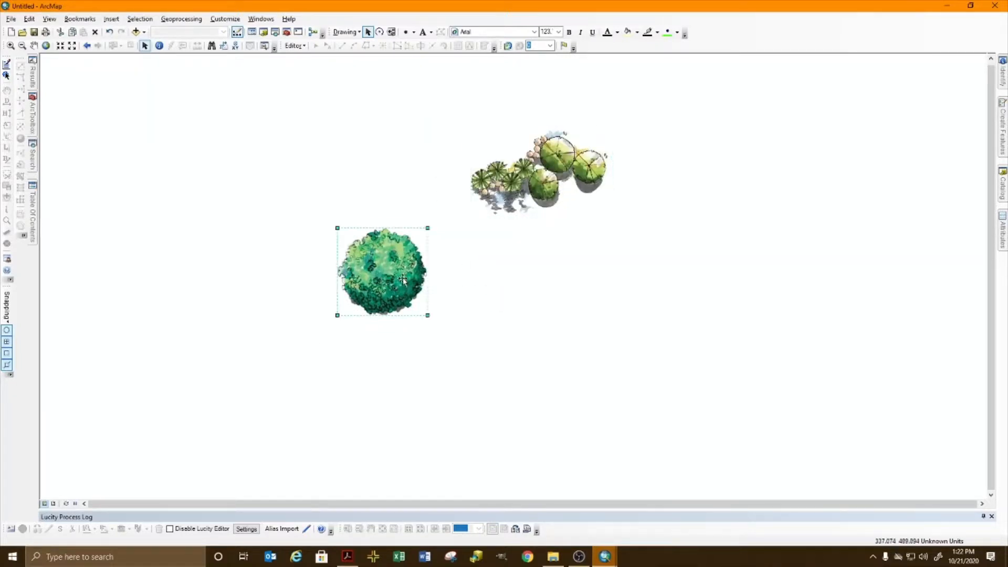
# - Shift the plant cluster slightly down and to the left, and place a copy of it directly below, beside the tree
pyautogui.moveTo(549, 180); pyautogui.dragTo(541, 188)
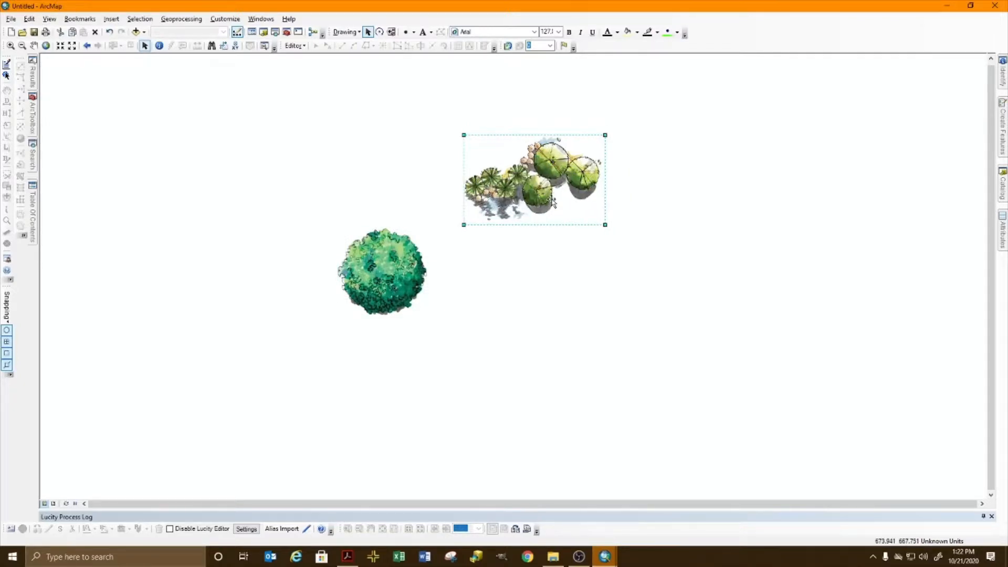
pyautogui.moveTo(542, 196); pyautogui.dragTo(545, 304)
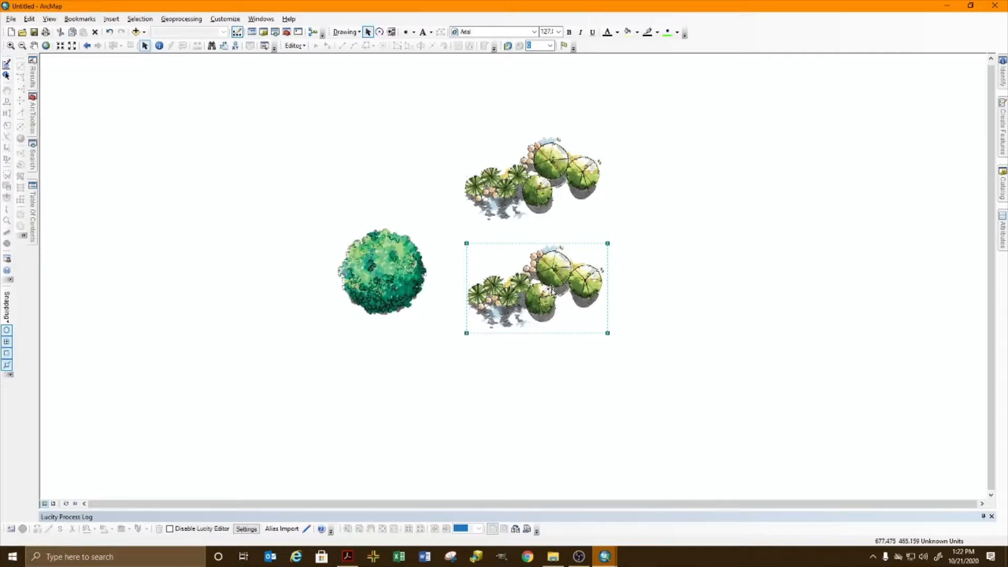
# - Set the angle of the lower plant cluster copy to 90 in its properties and deselect it
pyautogui.rightClick(549, 288)
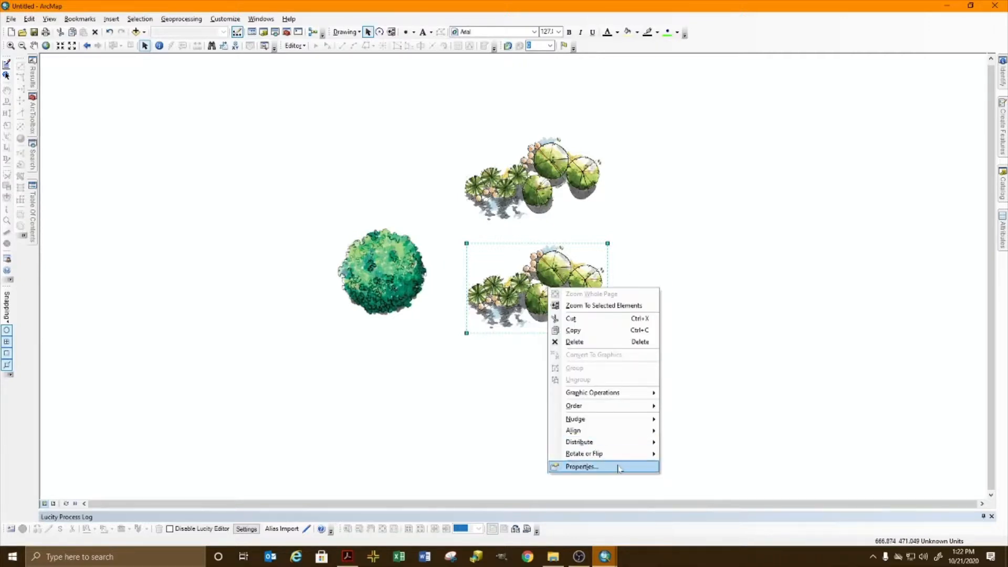
pyautogui.click(580, 467)
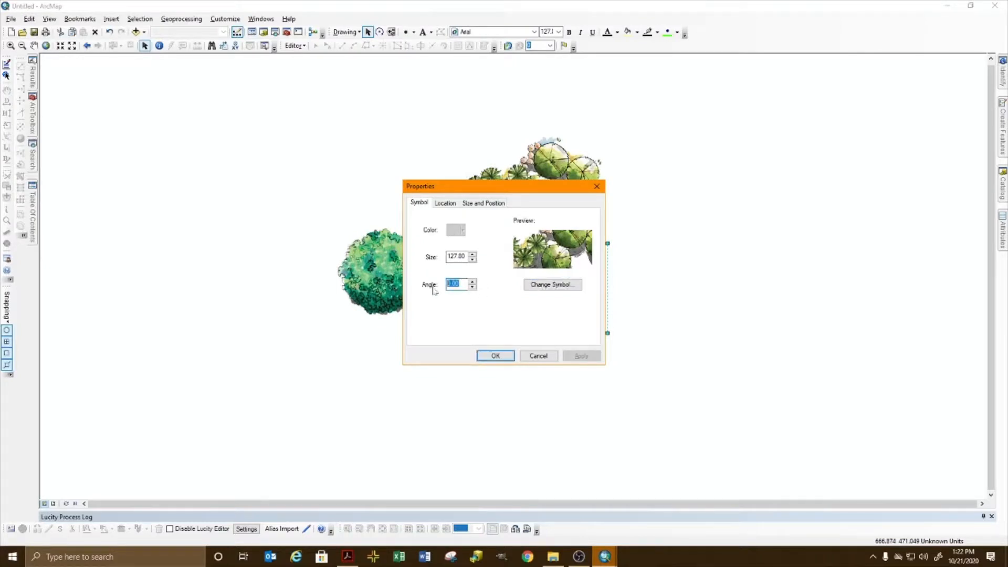
pyautogui.write('90')
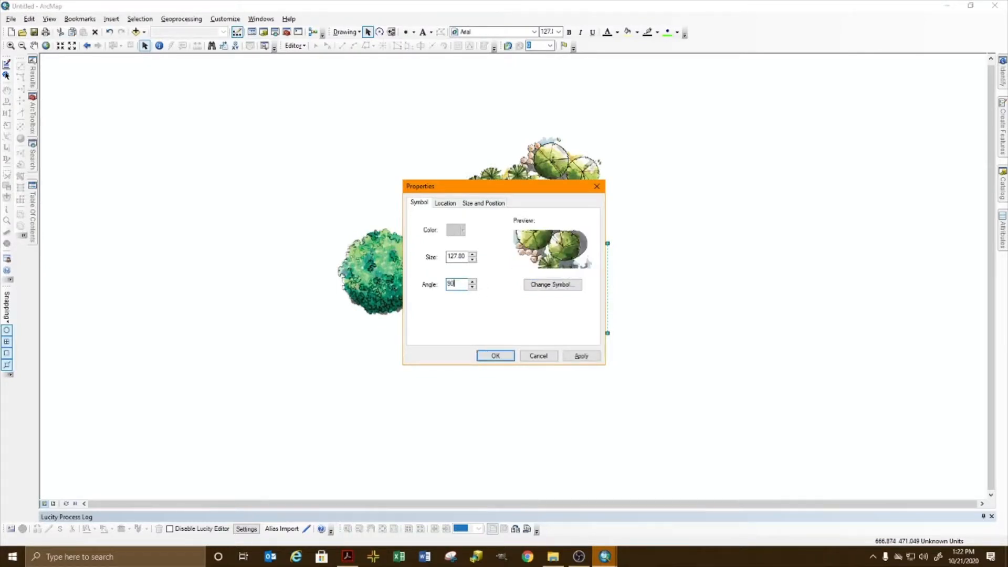
pyautogui.press('Return')
pyautogui.click(621, 281)
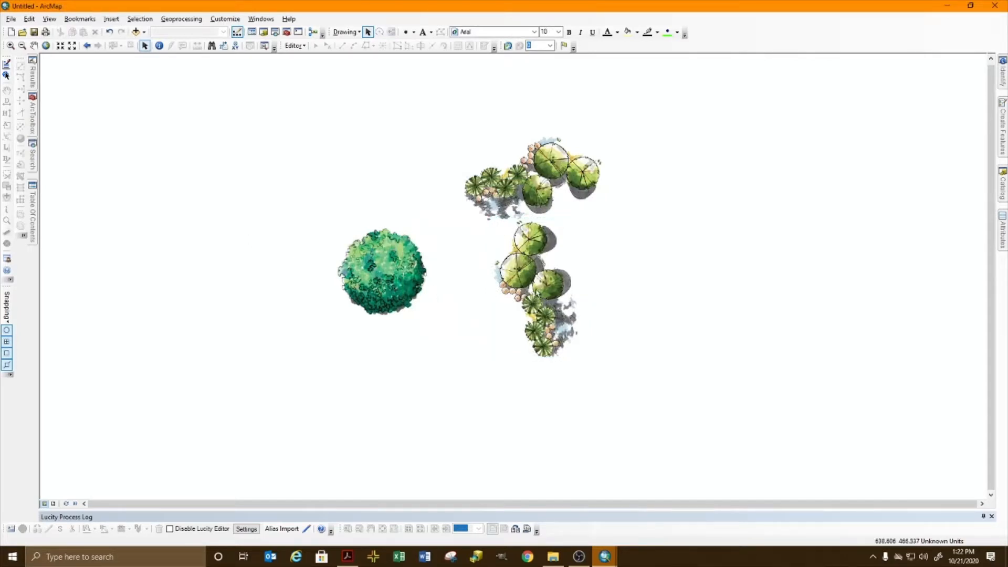
# - Nudge the upper plant cluster up and slightly left, and move the rotated cluster slightly up beneath it
pyautogui.click(535, 290)
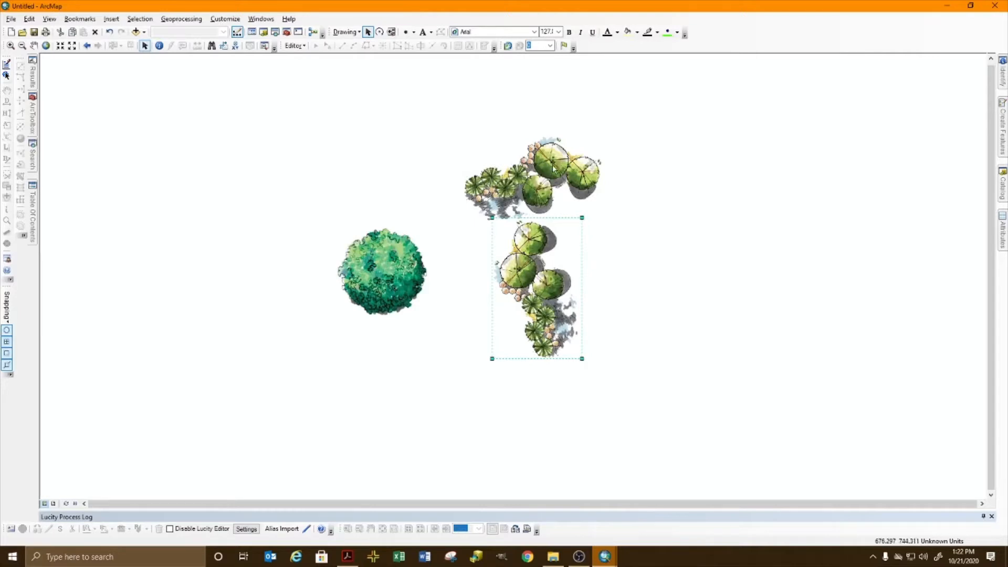
pyautogui.click(535, 175)
pyautogui.moveTo(536, 174); pyautogui.dragTo(529, 163)
pyautogui.click(532, 278)
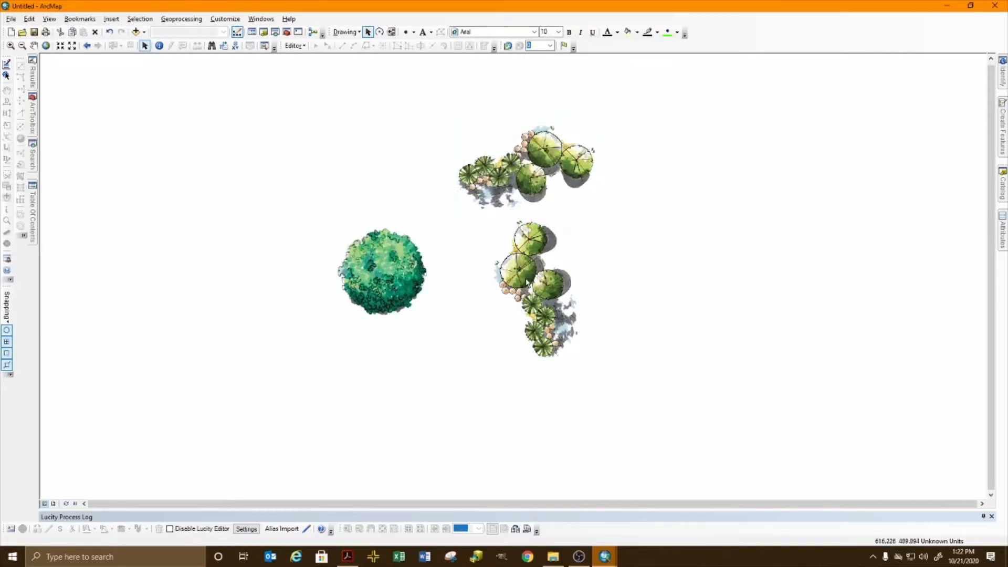
pyautogui.moveTo(531, 284); pyautogui.dragTo(531, 280)
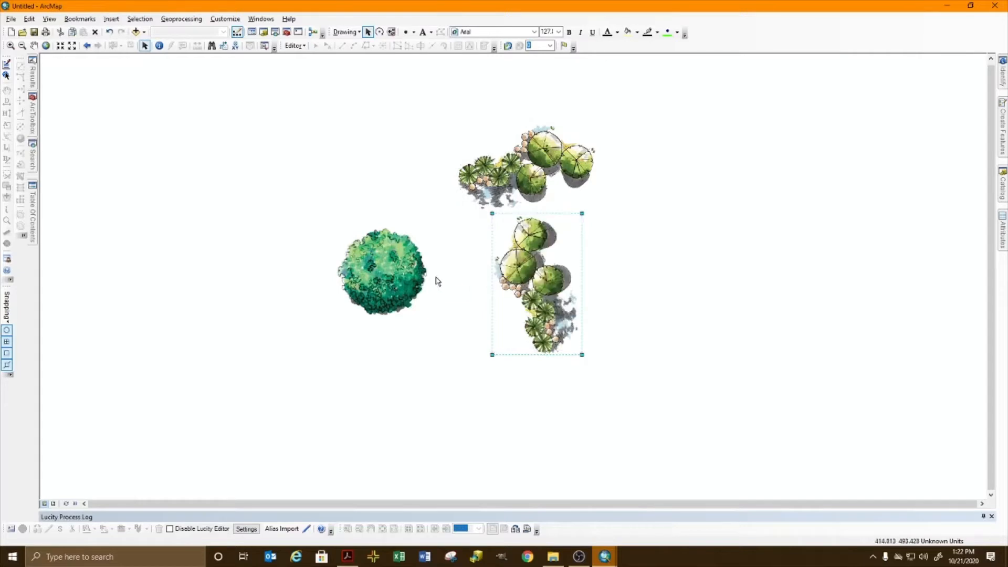
# - Move the tree graphic right and slightly up so it sits close beside the rotated plant cluster
pyautogui.click(392, 274)
pyautogui.moveTo(392, 274); pyautogui.dragTo(433, 281)
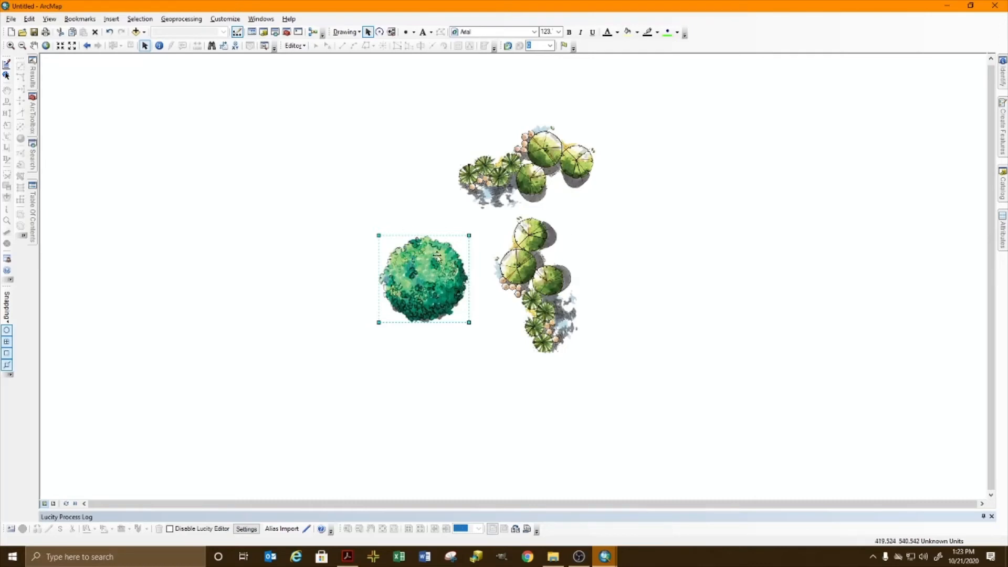
pyautogui.moveTo(444, 277); pyautogui.dragTo(439, 262)
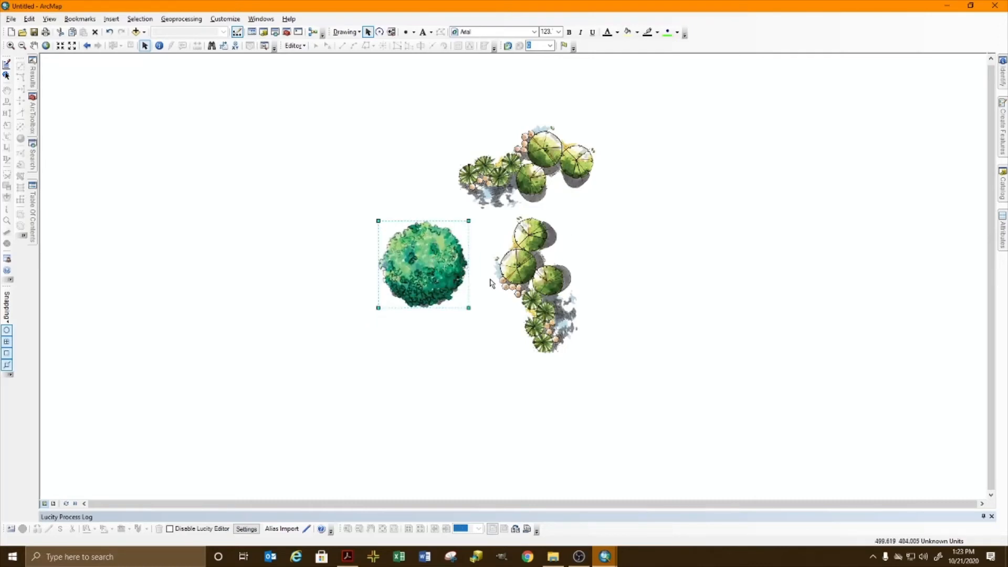